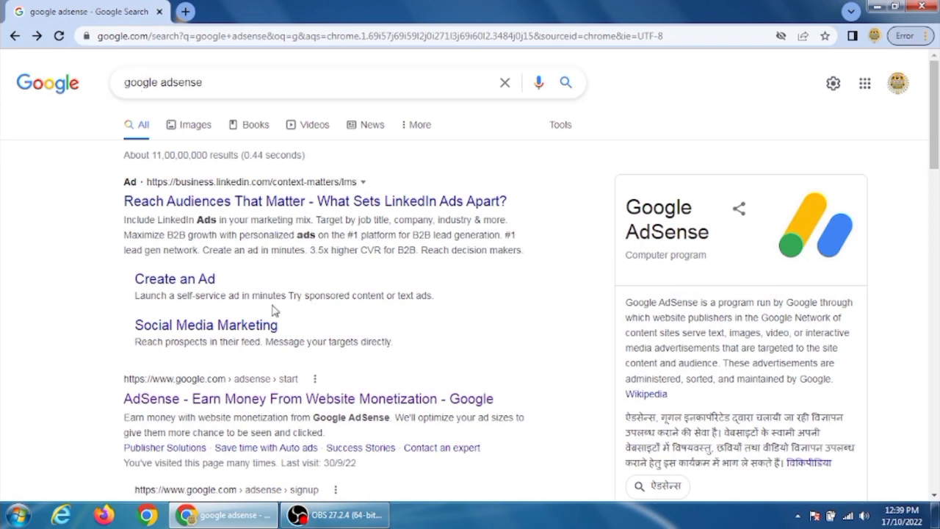
Step: Open the Google AdSense site from the search results and sign in with the existing Google account
left_click(251, 399)
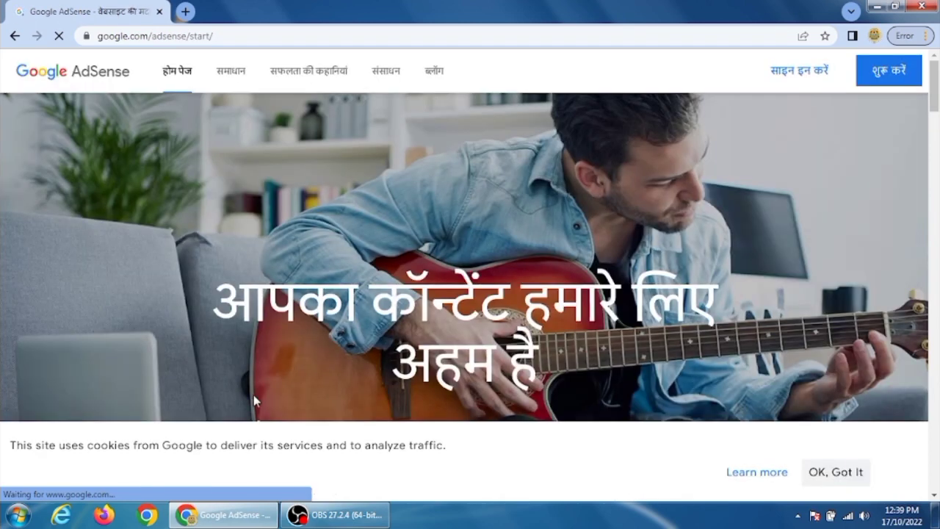
scroll(620, 316, "down", 3)
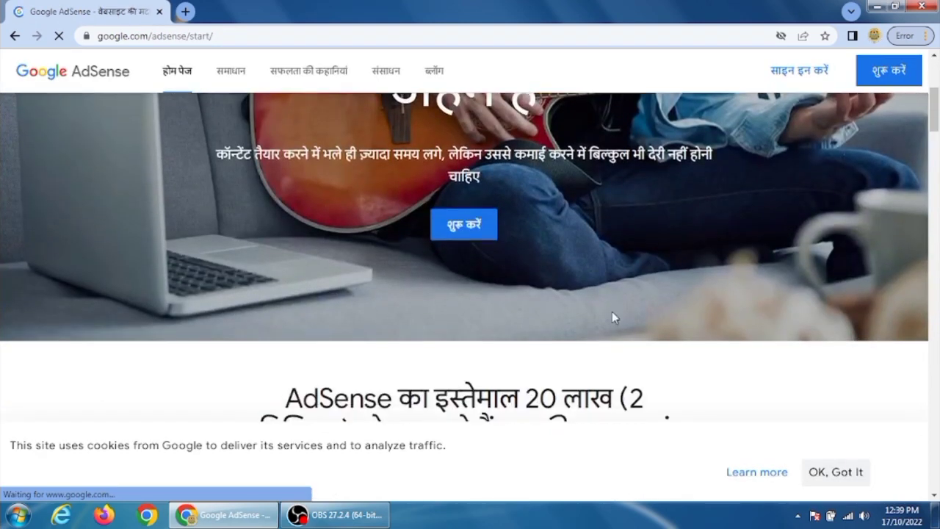
left_click(466, 226)
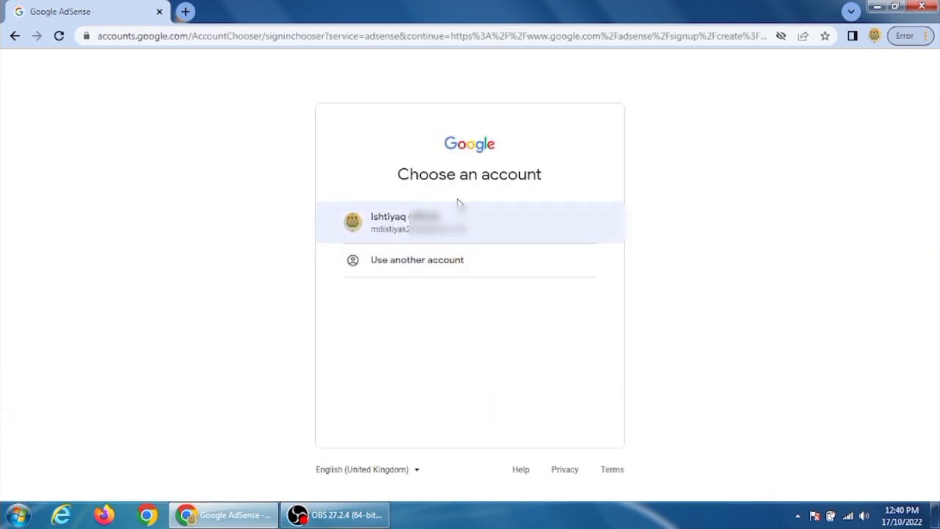
left_click(437, 224)
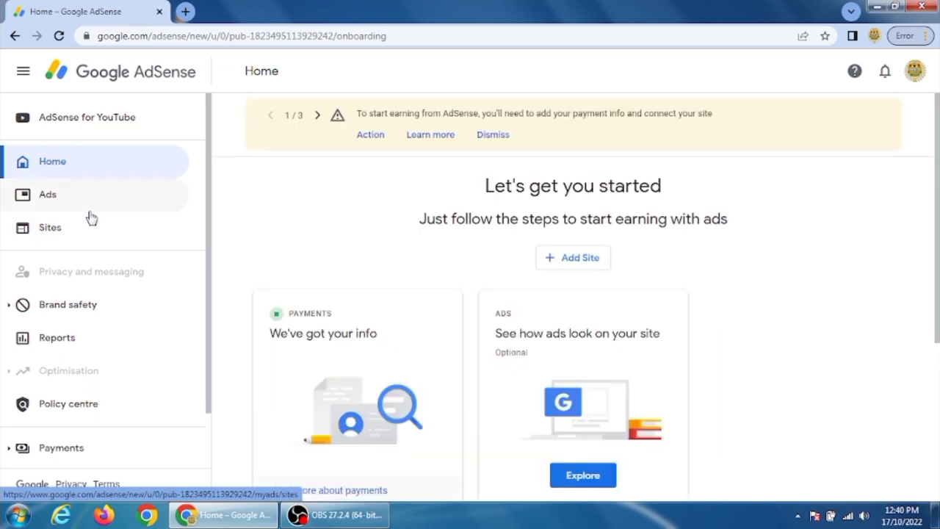
Step: Go to the Payments info page of the AdSense account
scroll(47, 232, "down", 1)
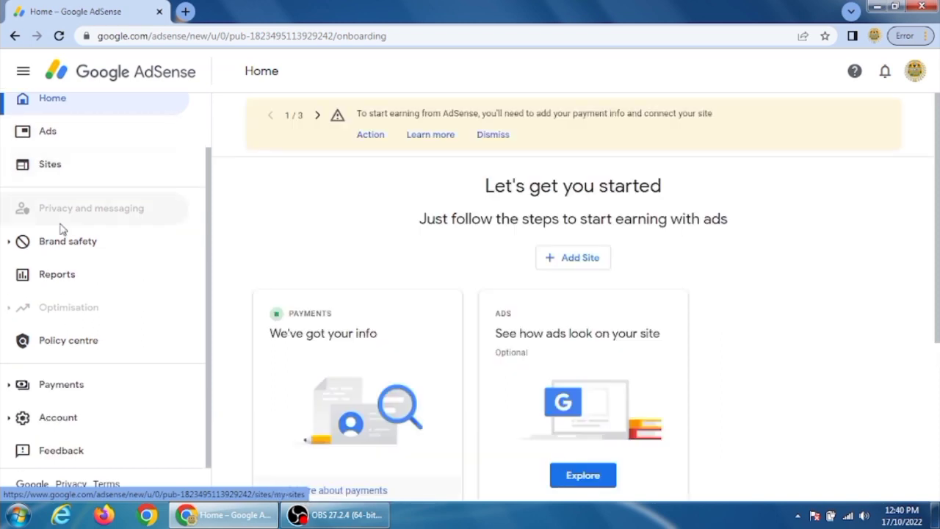
left_click(68, 384)
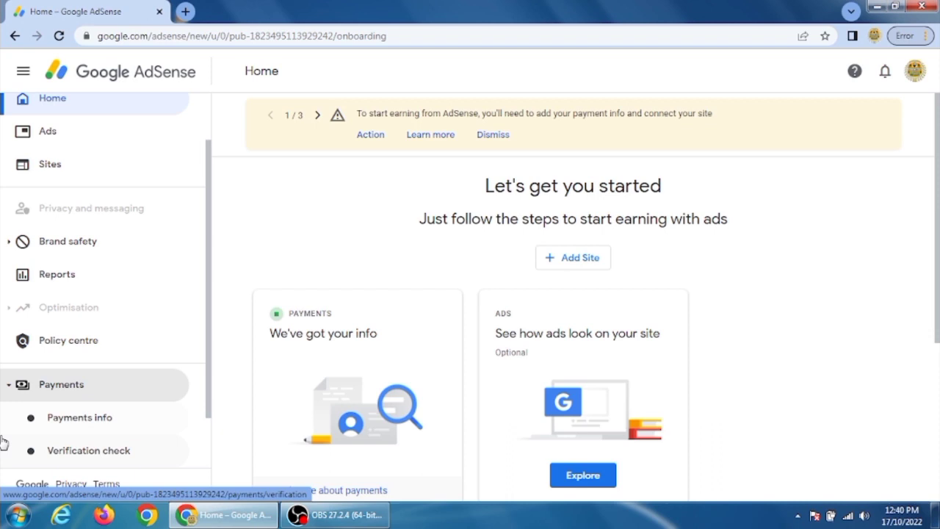
left_click(75, 418)
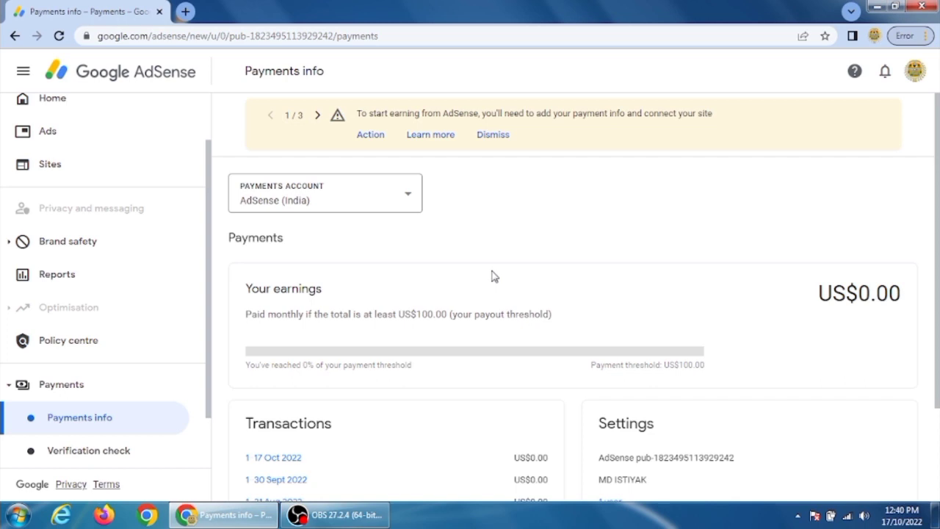
Step: Examine the earnings, payout threshold, transactions and settings of the AdSense (India) payments account
scroll(490, 265, "down", 3)
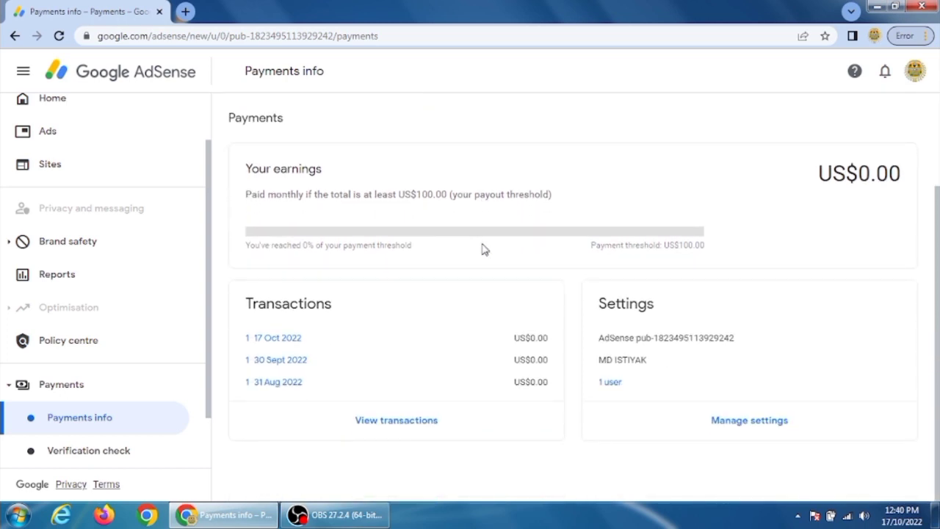
scroll(558, 285, "up", 3)
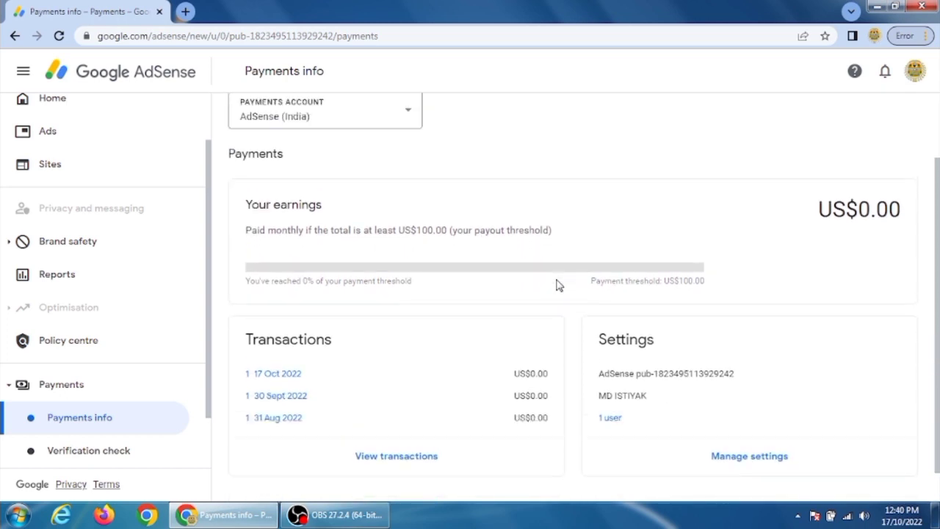
scroll(558, 284, "down", 3)
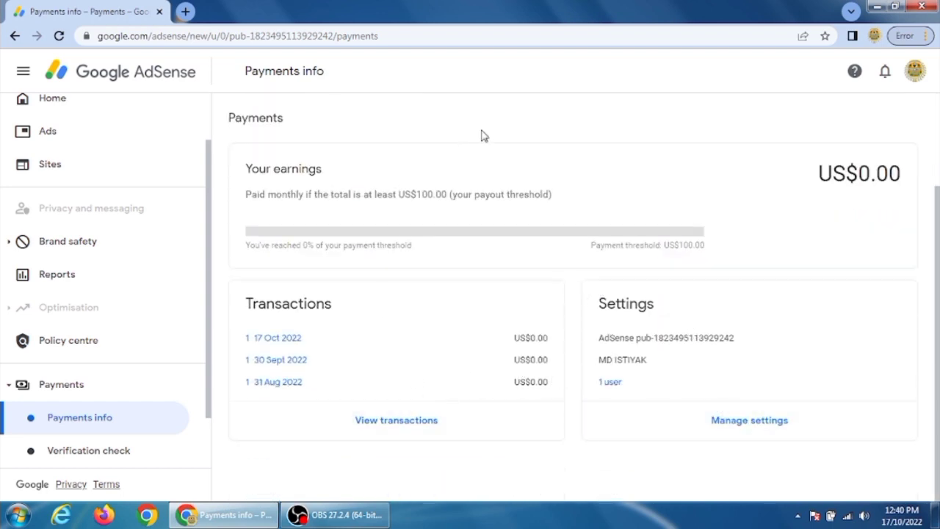
scroll(480, 134, "up", 3)
scroll(603, 208, "down", 3)
scroll(477, 328, "up", 2)
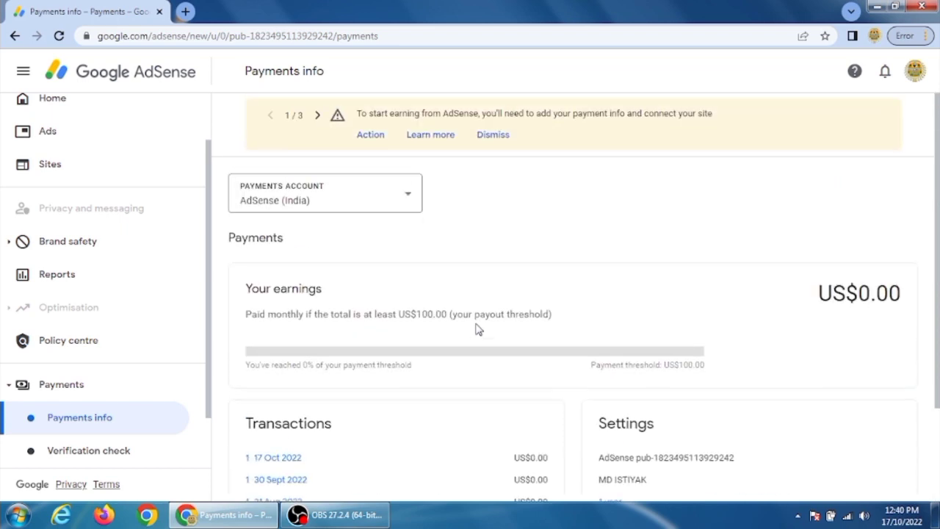
scroll(477, 308, "down", 2)
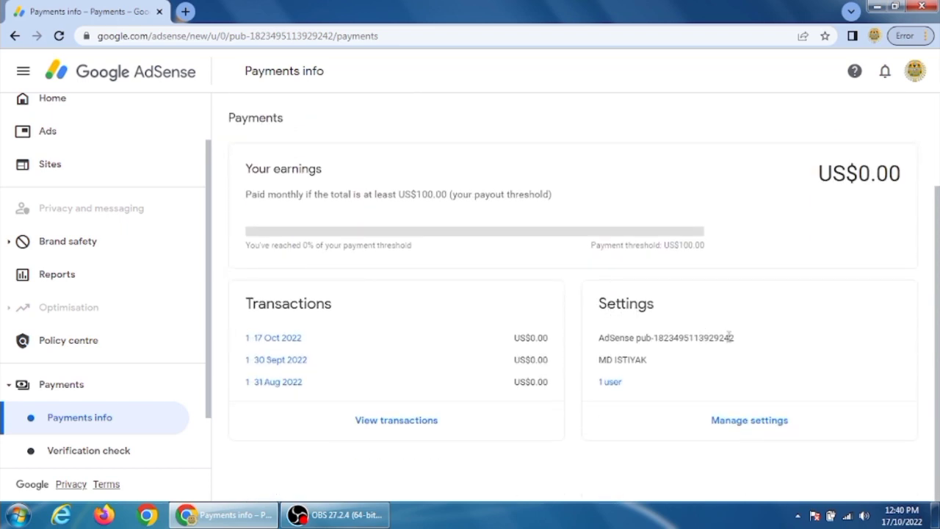
scroll(307, 313, "up", 2)
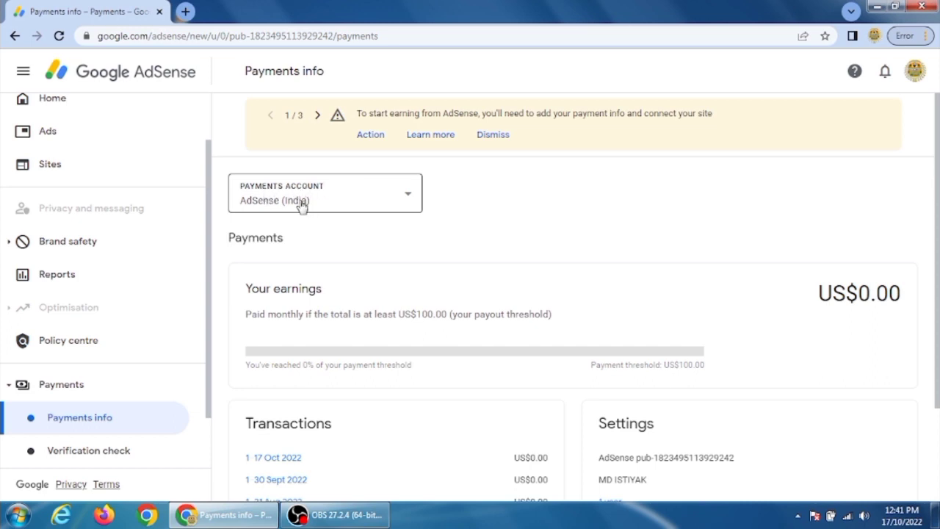
Step: Switch the payments account to YouTube (India) and check its earnings
left_click(409, 198)
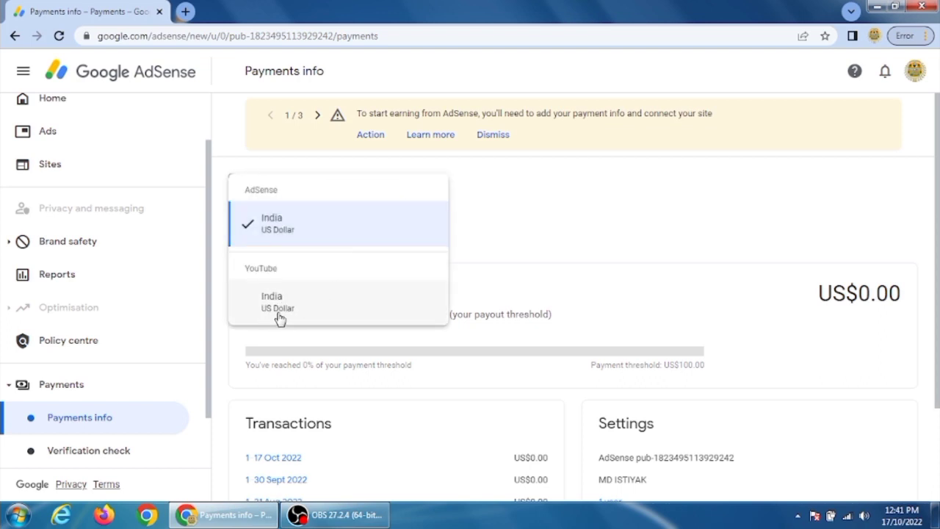
left_click(287, 302)
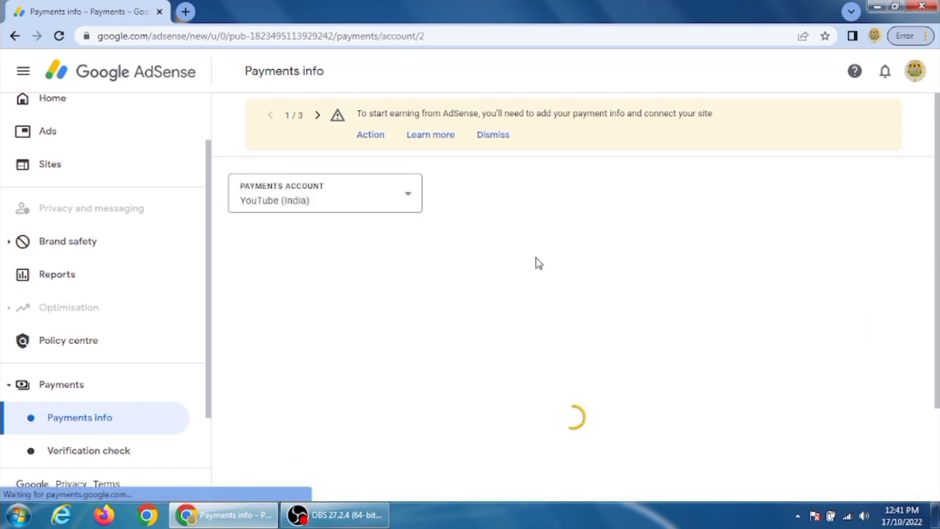
scroll(564, 251, "down", 1)
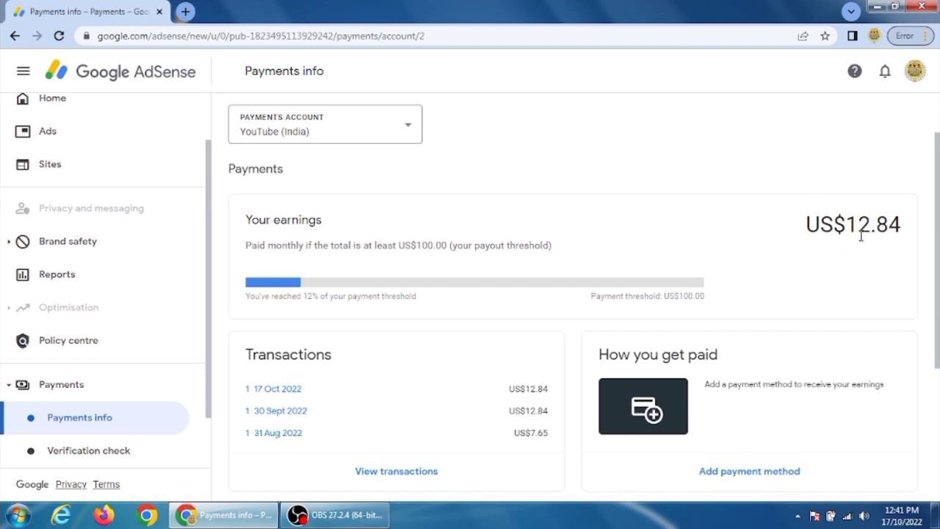
Step: Start adding a payment method for receiving the YouTube earnings
scroll(852, 246, "down", 3)
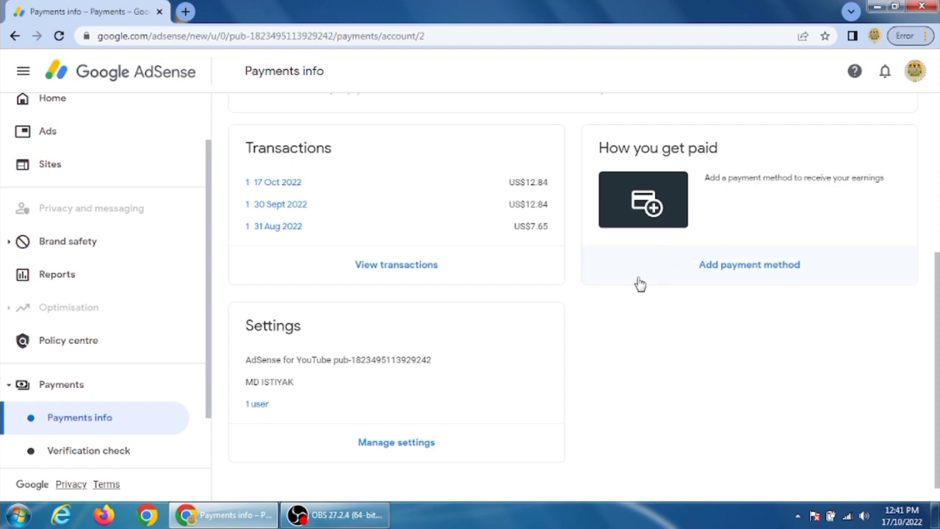
scroll(615, 282, "up", 2)
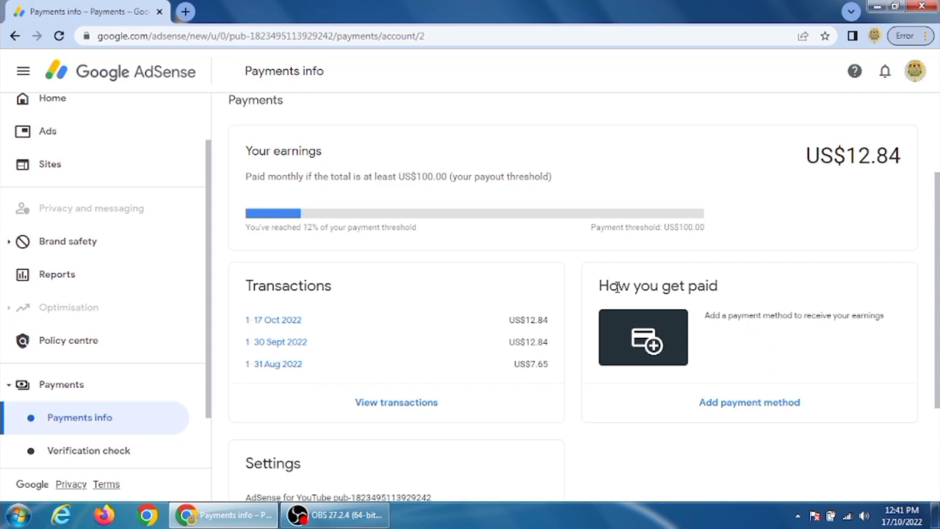
scroll(617, 286, "down", 1)
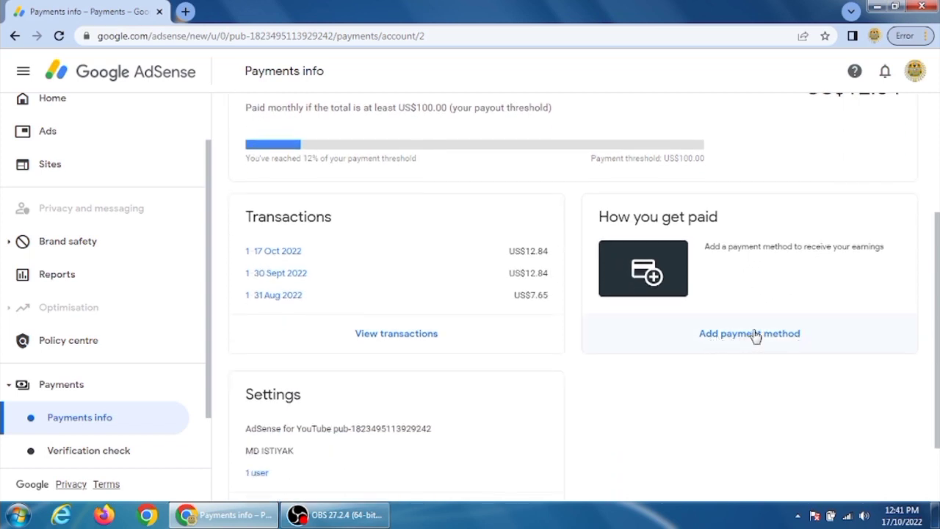
left_click(751, 336)
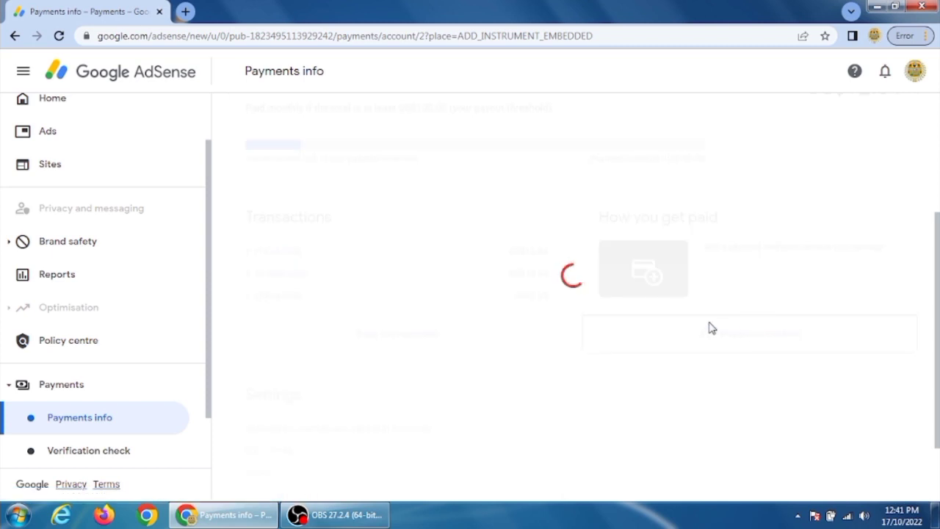
Step: Examine the wire transfer form's fields, from beneficiary ID and bank details to account number and the primary payment method option
scroll(257, 317, "down", 1)
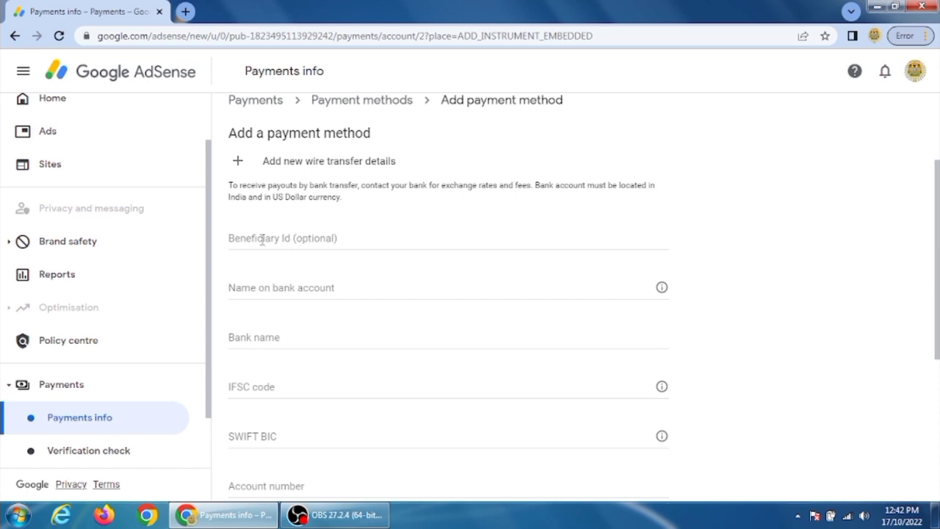
scroll(316, 236, "down", 1)
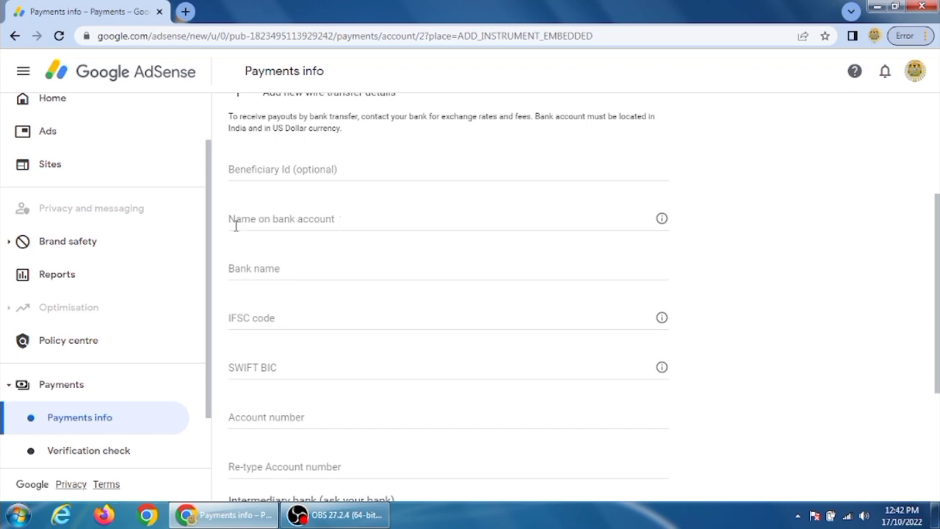
scroll(288, 217, "down", 1)
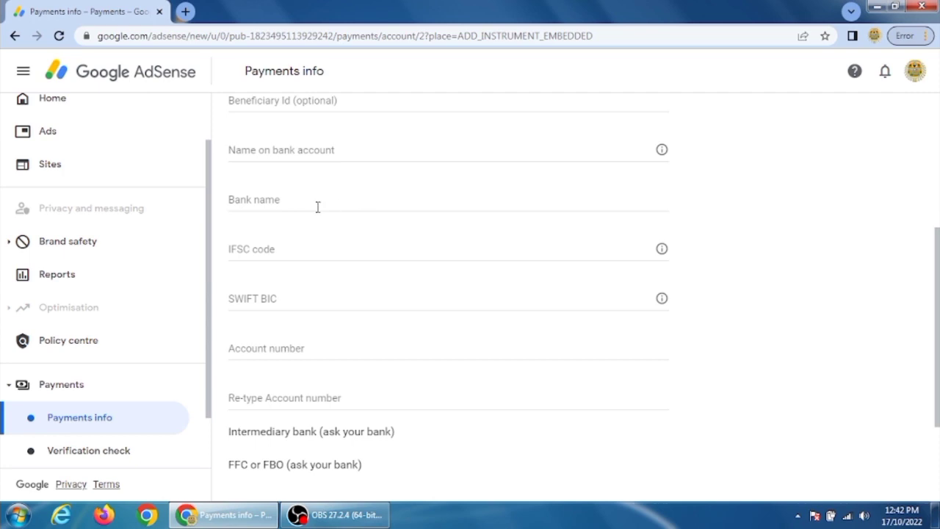
scroll(265, 206, "down", 1)
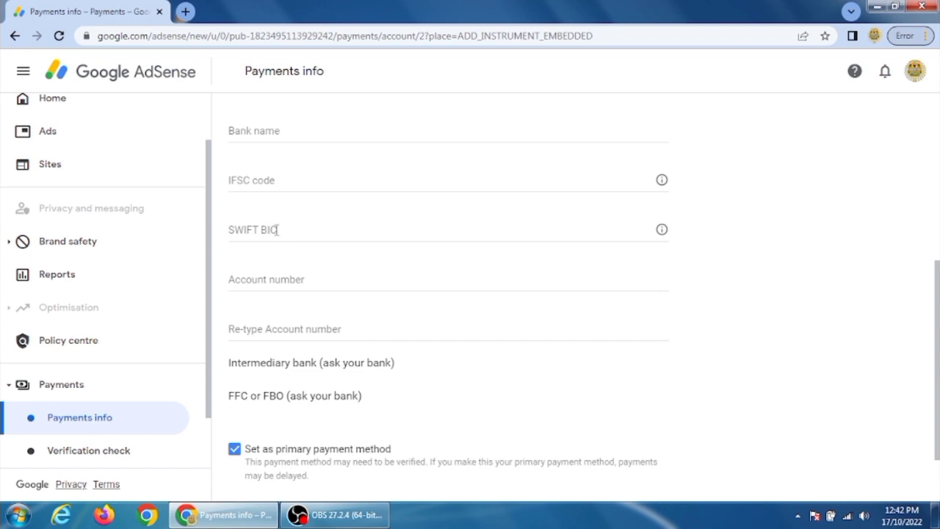
scroll(300, 224, "down", 1)
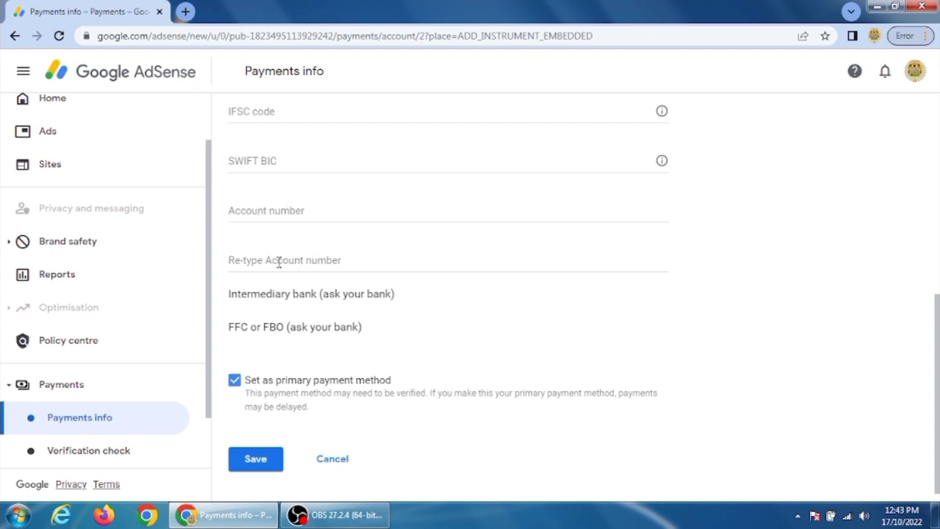
scroll(309, 338, "down", 1)
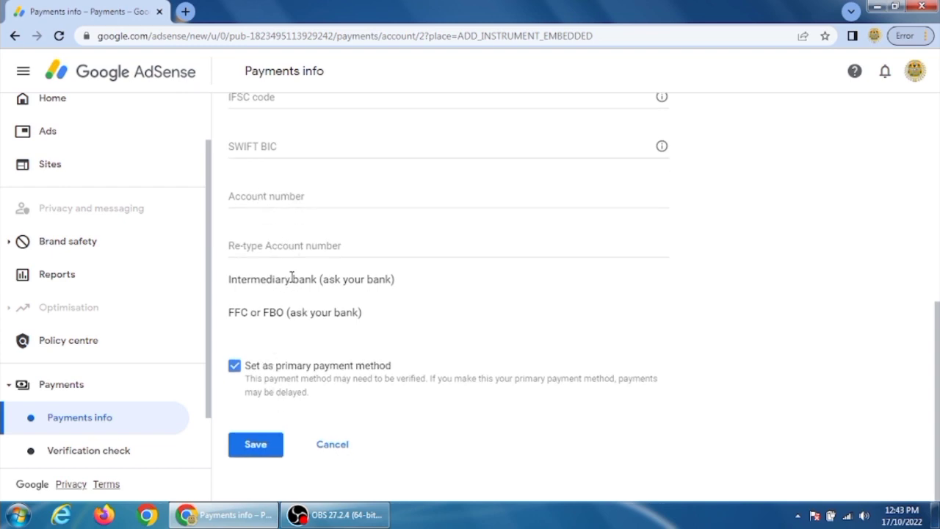
scroll(331, 220, "up", 1)
scroll(331, 223, "down", 1)
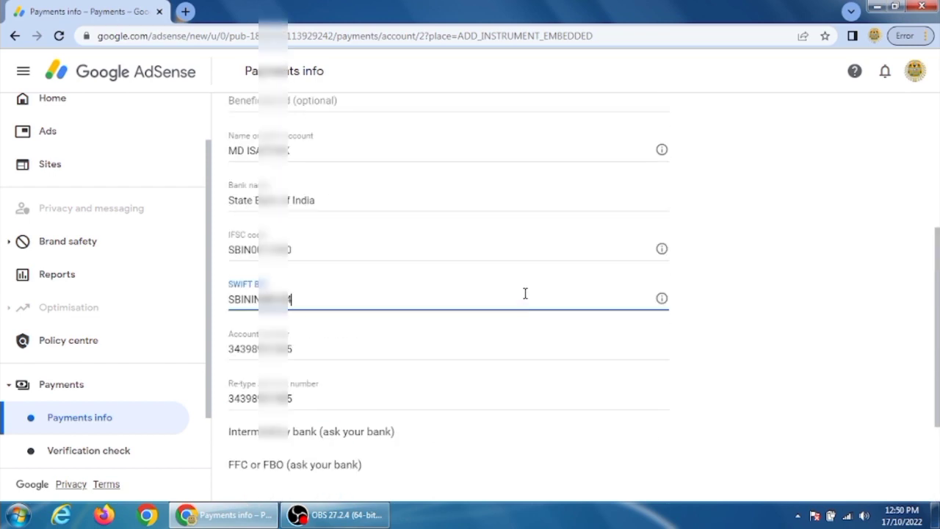
Step: Review the completed wire transfer details, save them as the primary payment method, and check the How you get paid section
scroll(523, 294, "up", 2)
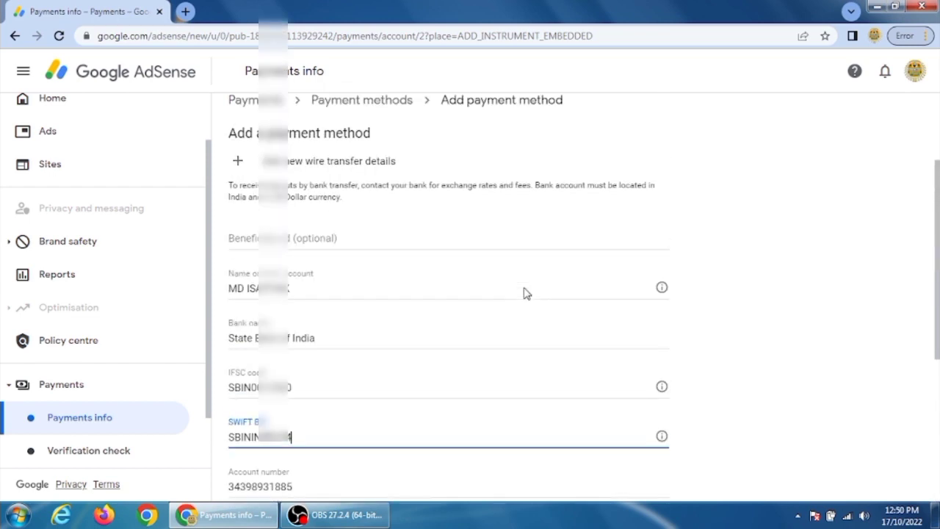
scroll(445, 280, "down", 2)
scroll(446, 283, "down", 2)
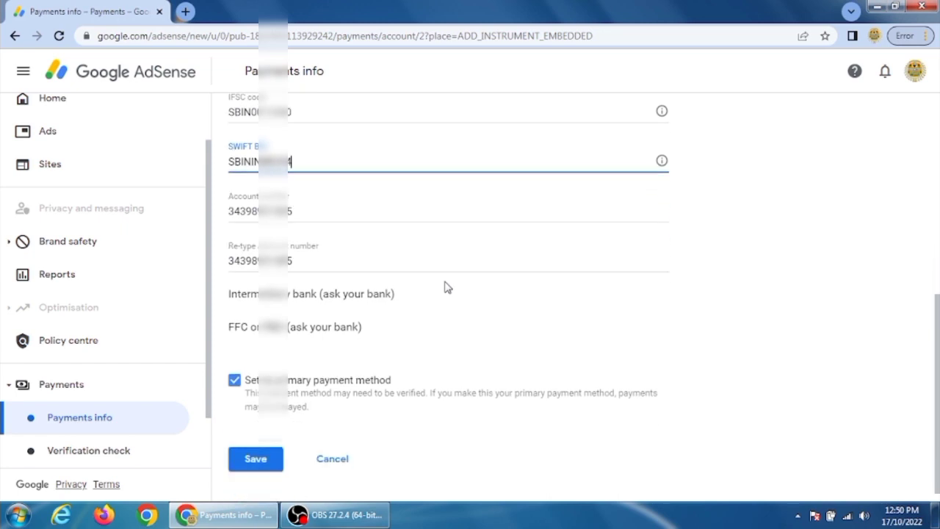
left_click(250, 460)
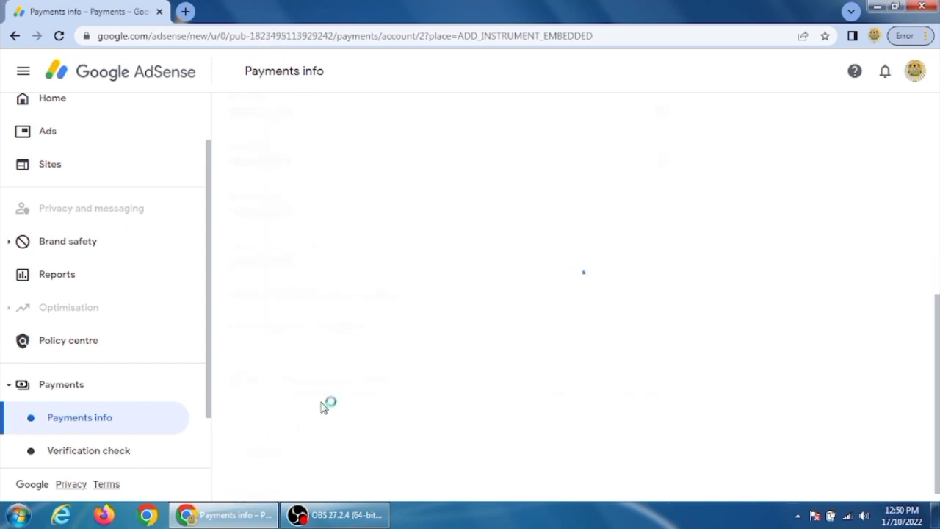
scroll(493, 328, "up", 1)
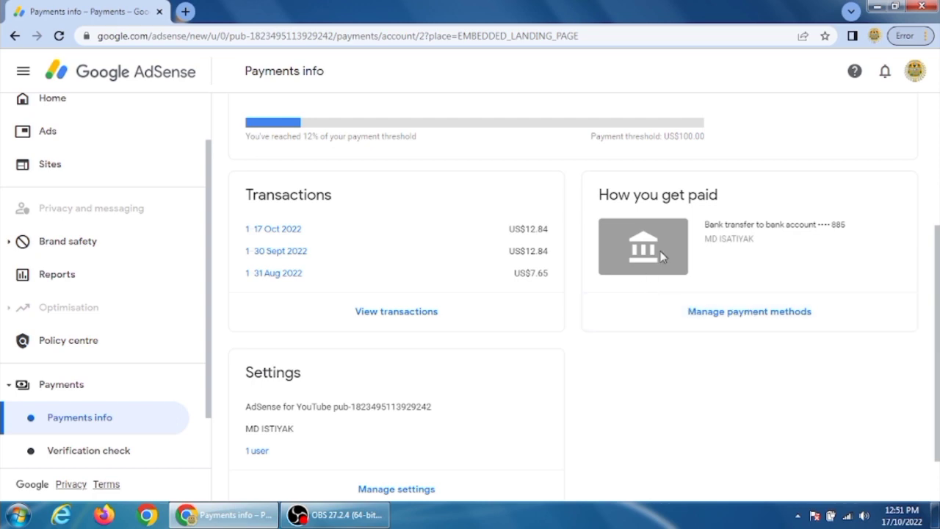
scroll(646, 315, "up", 1)
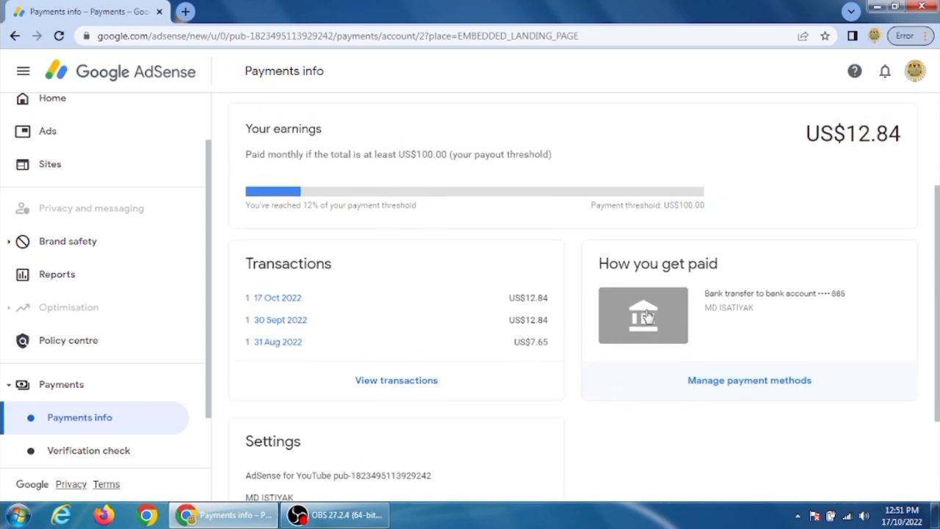